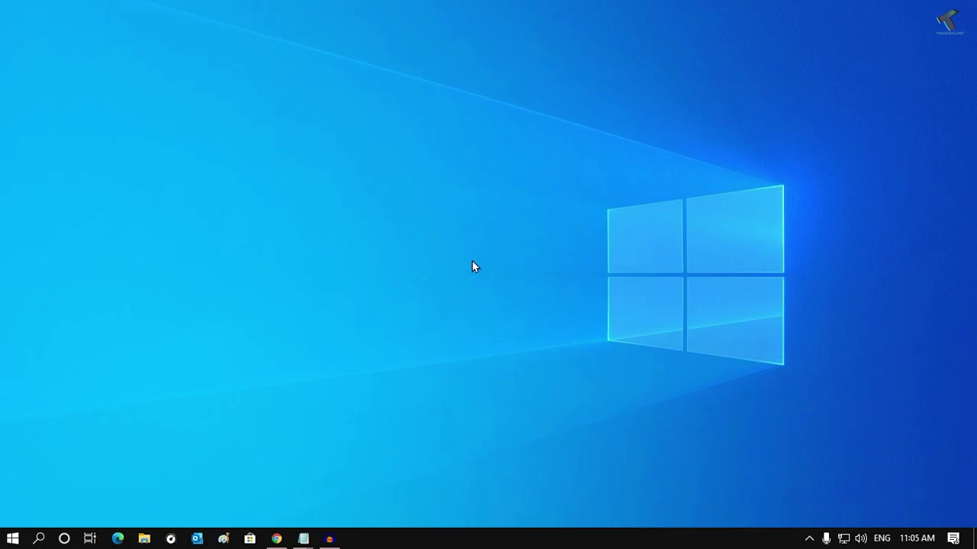
Open Windows Settings from Start and go to the System section's Display page.
left_click(15, 538)
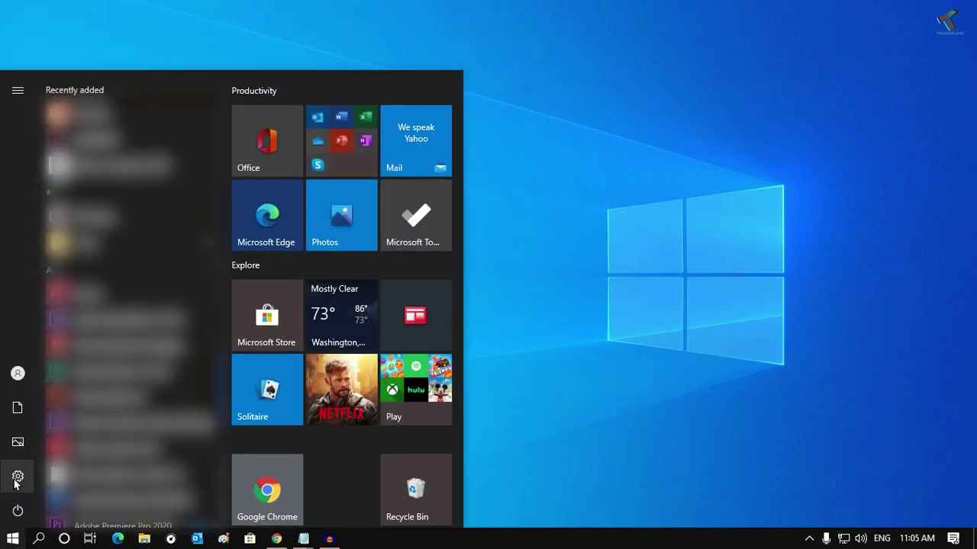
mouse_move(16, 478)
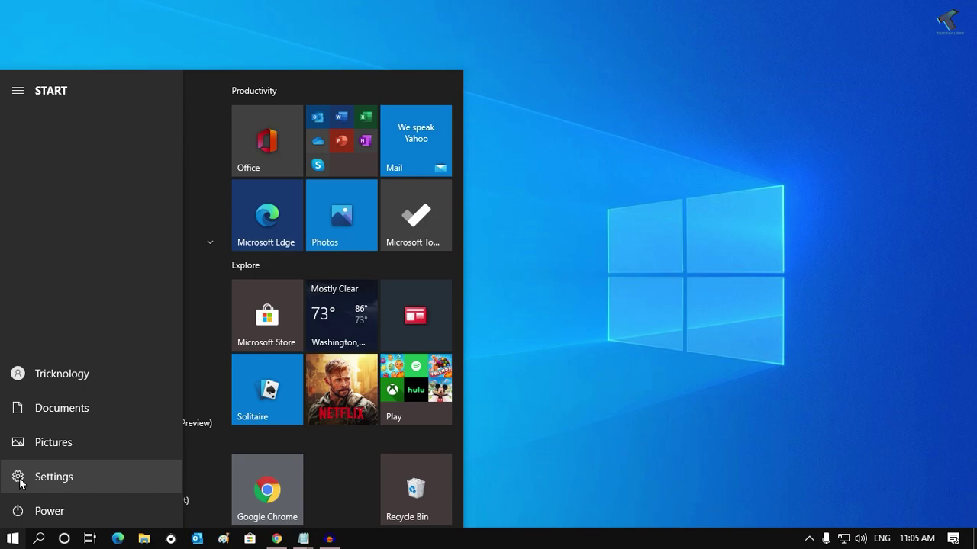
left_click(38, 478)
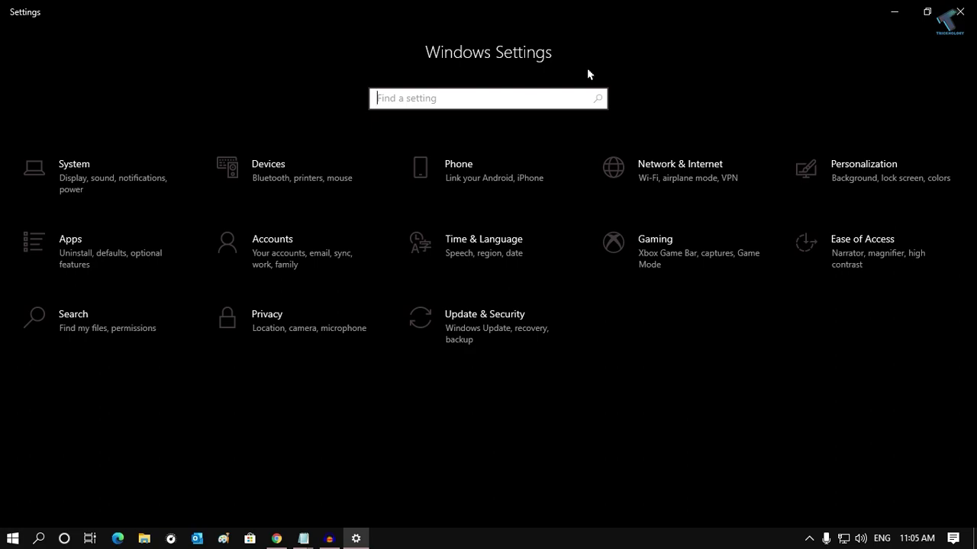
left_click(125, 171)
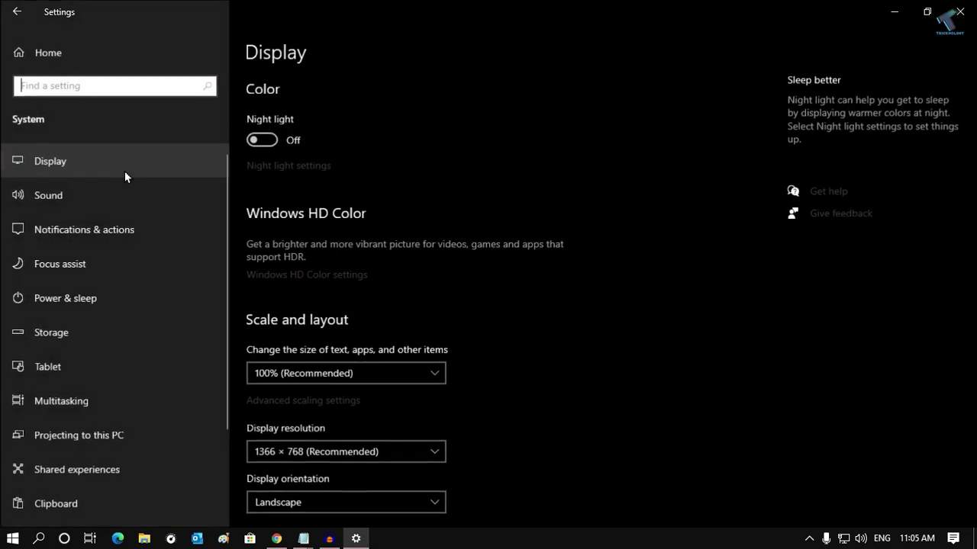
scroll(124, 171, "down", 3)
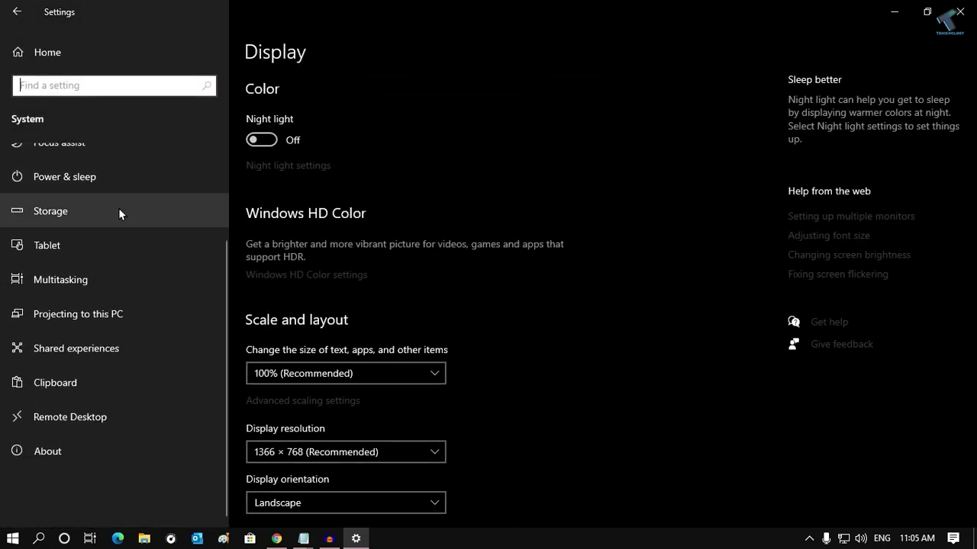
Review C: drive Storage and open the System & reserved breakdown showing 29.3 GB.
left_click(79, 216)
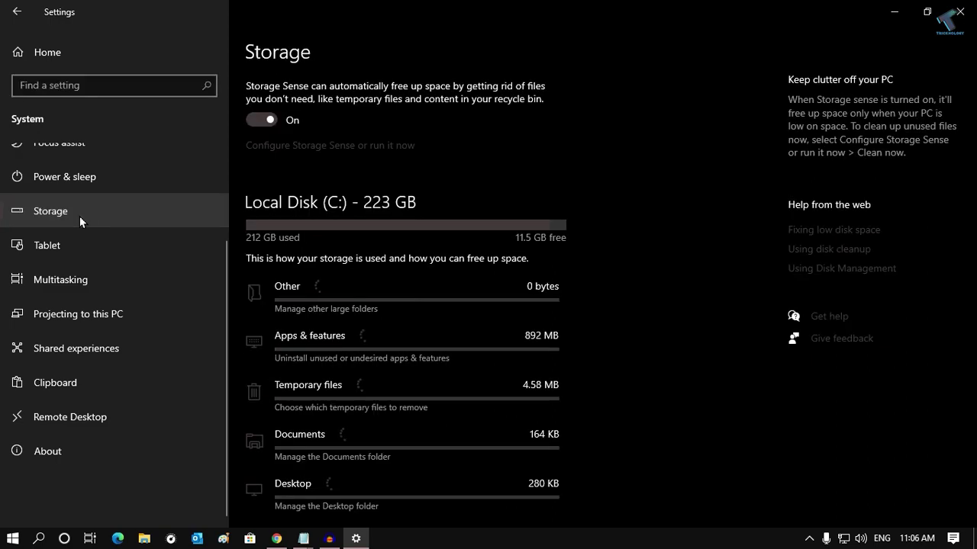
scroll(330, 239, "down", 1)
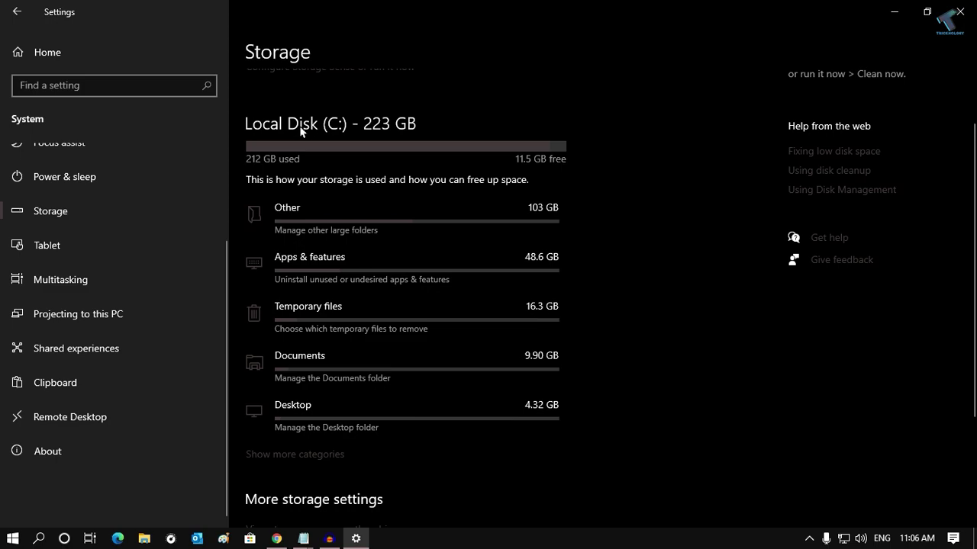
scroll(375, 181, "down", 1)
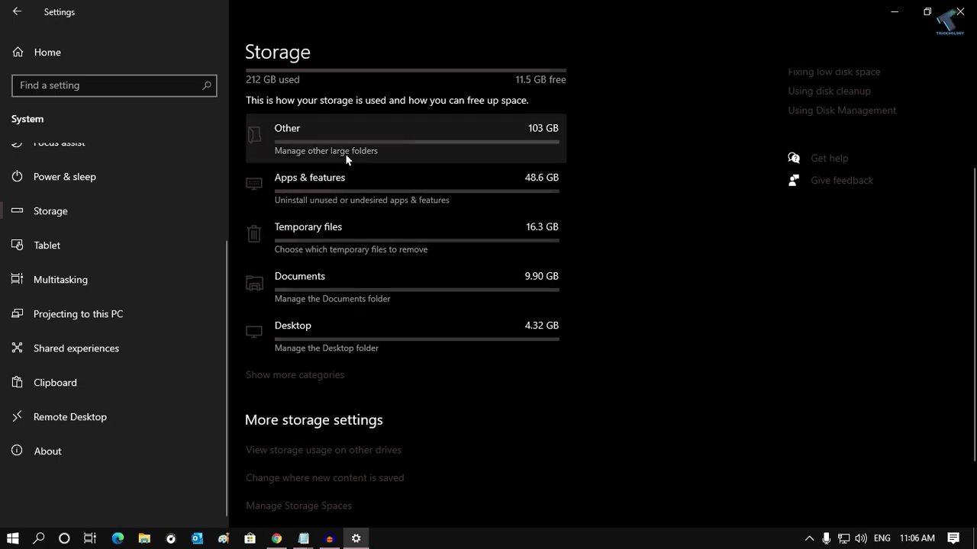
left_click(321, 375)
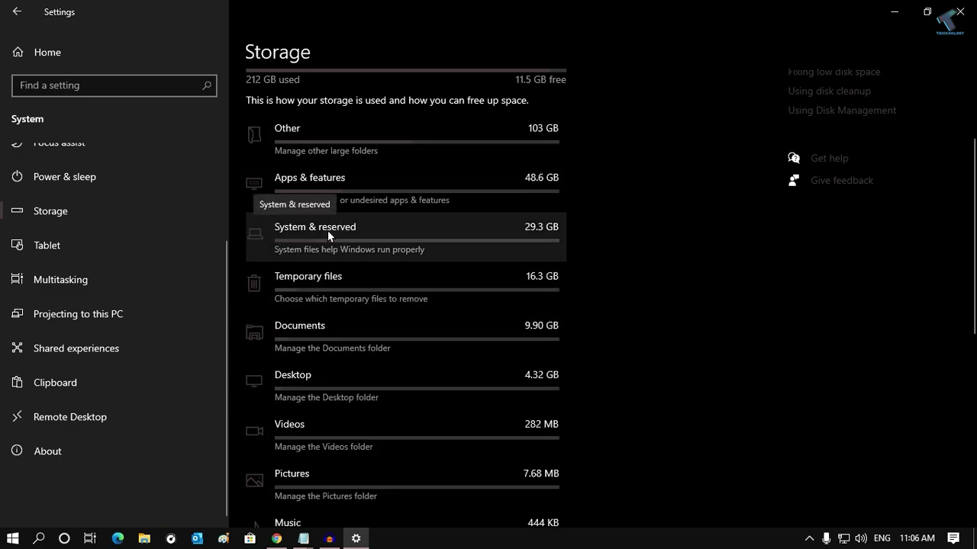
left_click(352, 231)
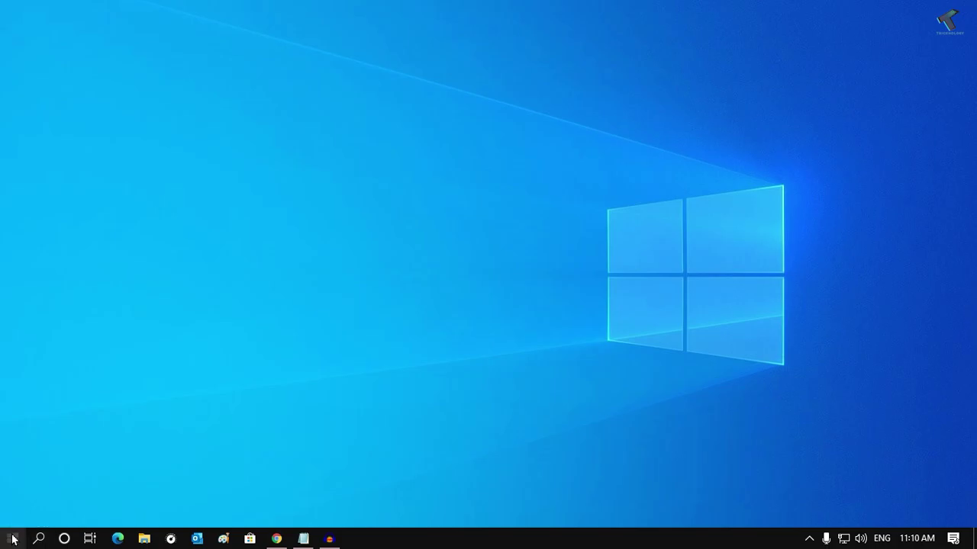
Search for 'regedit', launch Registry Editor and approve its permission prompt.
left_click(38, 539)
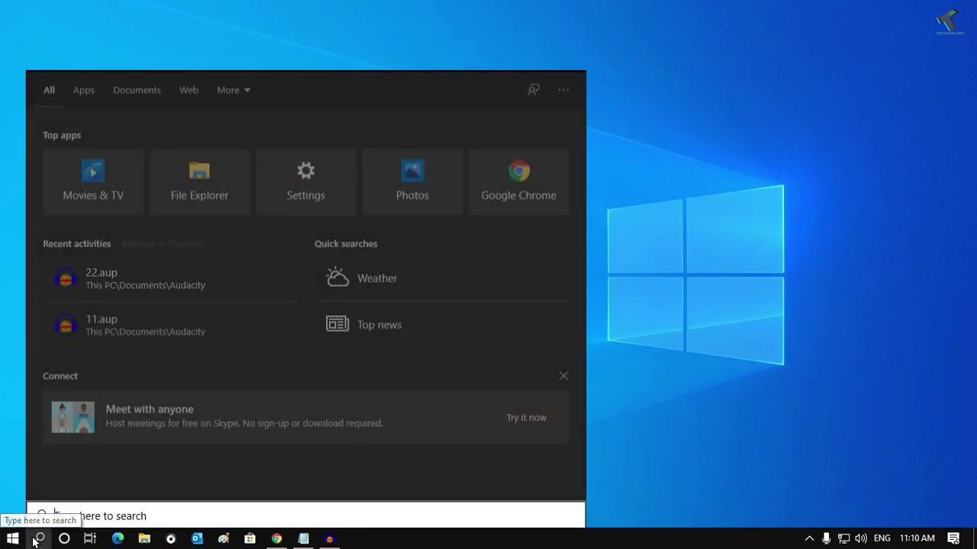
type("re")
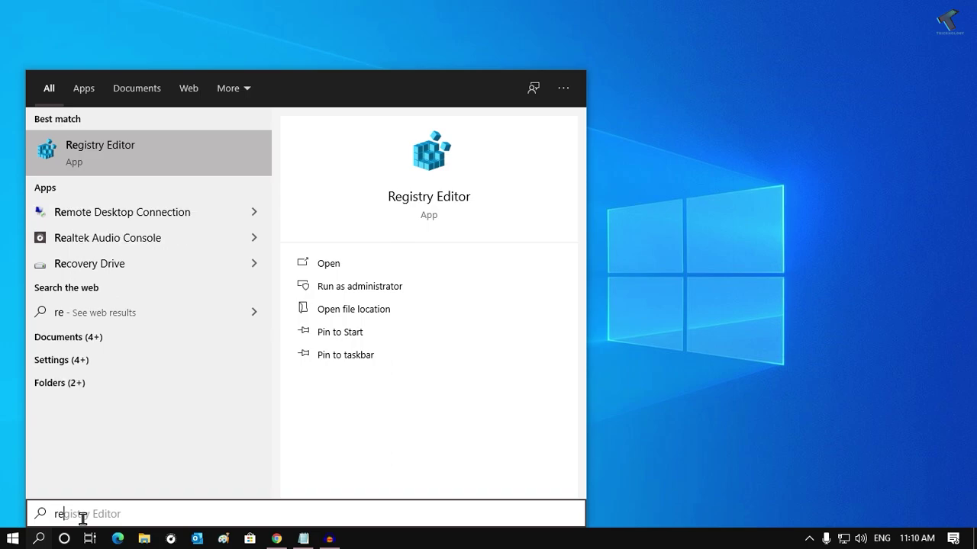
type("gedit")
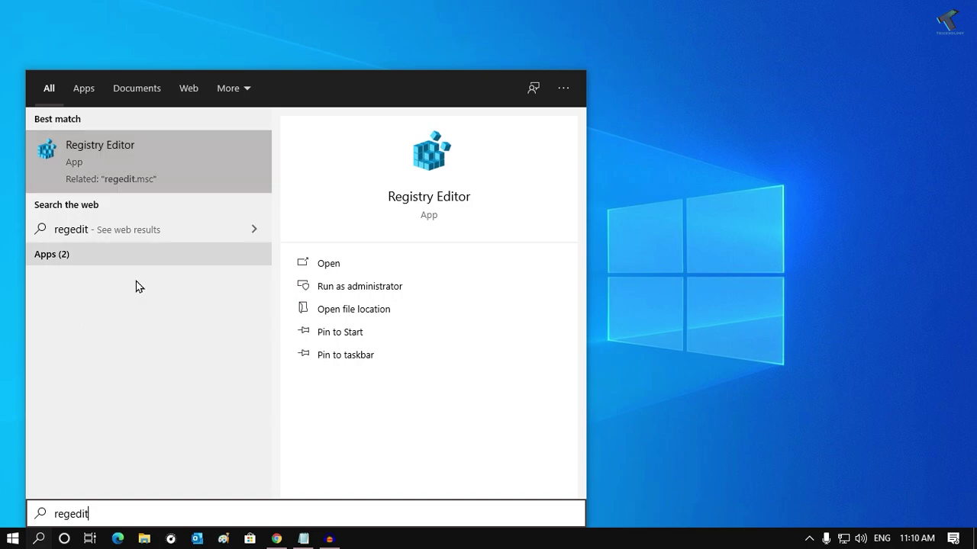
left_click(167, 158)
left_click(428, 365)
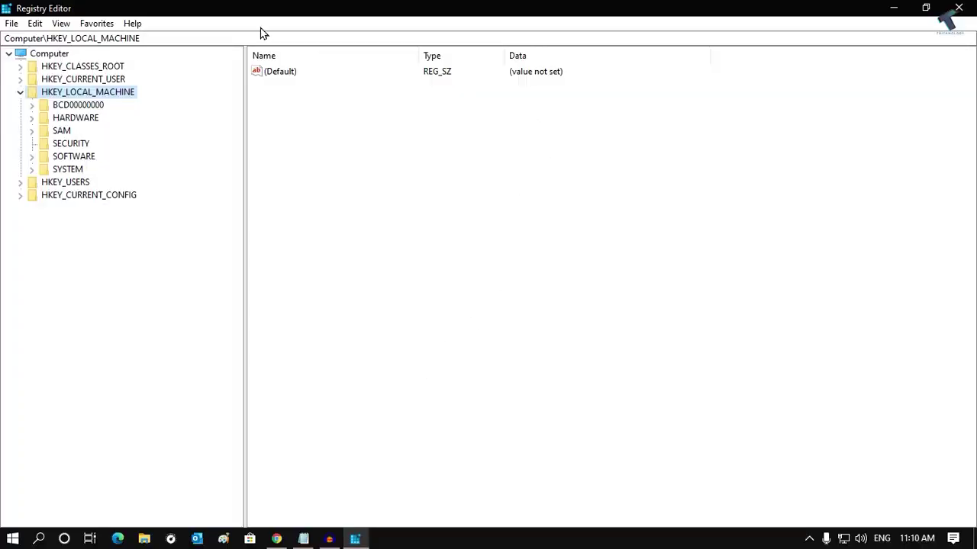
Browse HKEY_LOCAL_MACHINE\SOFTWARE\Microsoft\Windows\CurrentVersion and select the ReserveManager key.
left_click(20, 93)
left_click(20, 93)
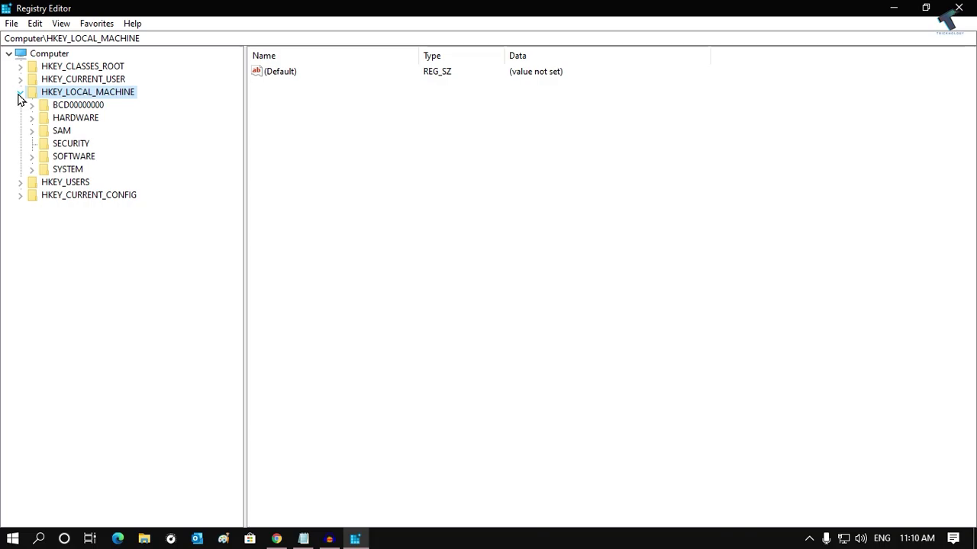
left_click(32, 158)
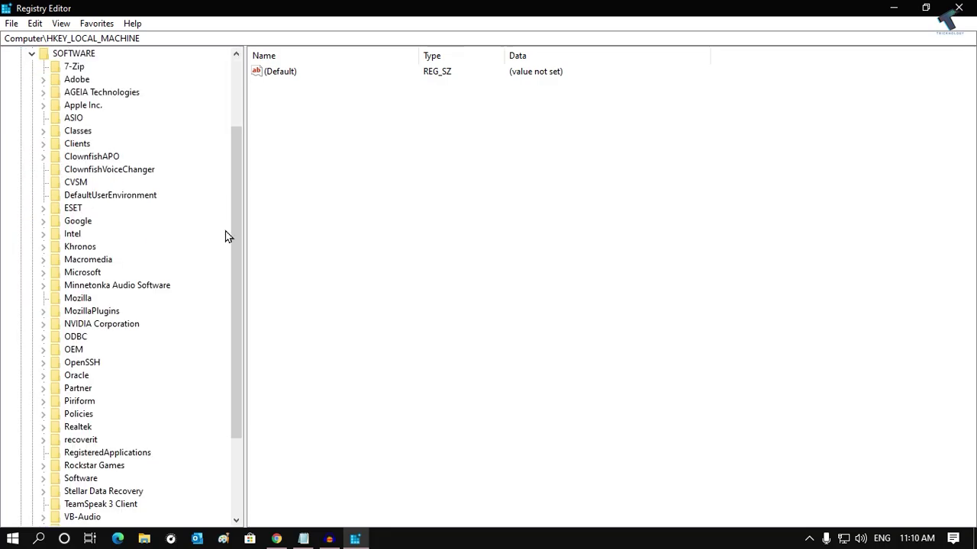
left_click_drag(239, 212, 239, 246)
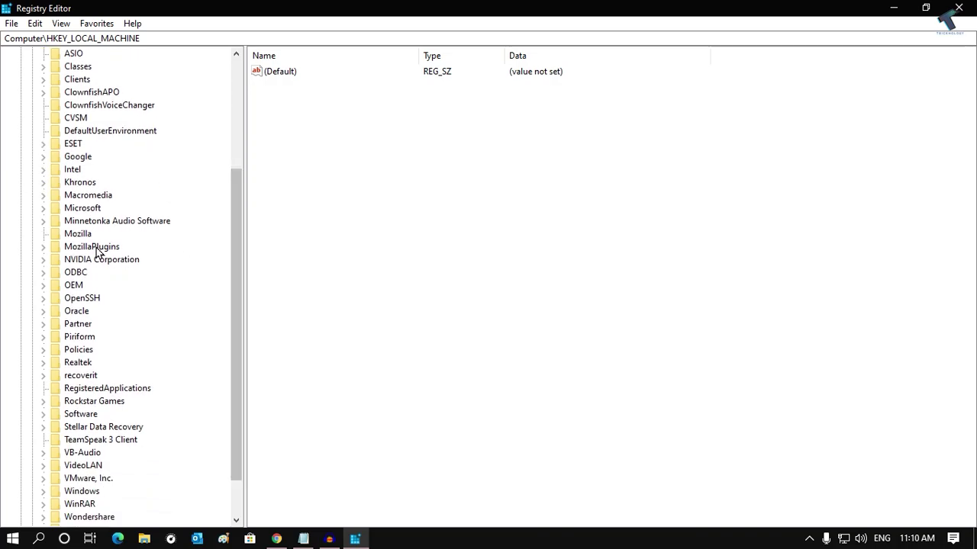
left_click(44, 212)
left_click_drag(236, 153, 226, 450)
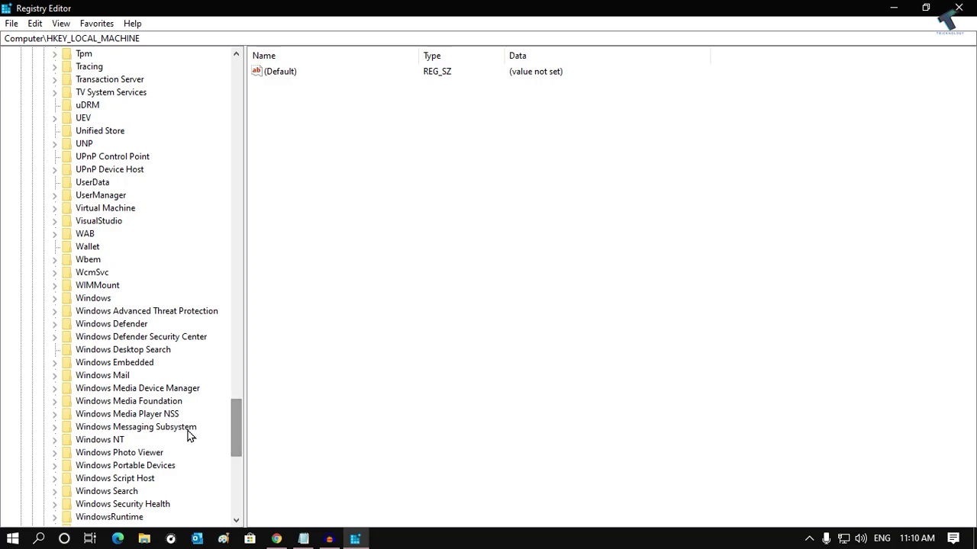
left_click(55, 298)
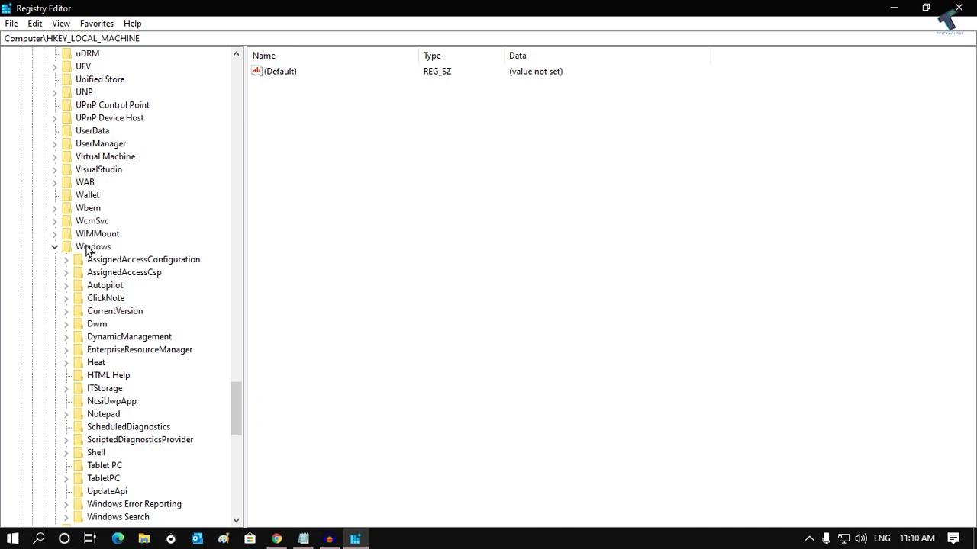
left_click(66, 311)
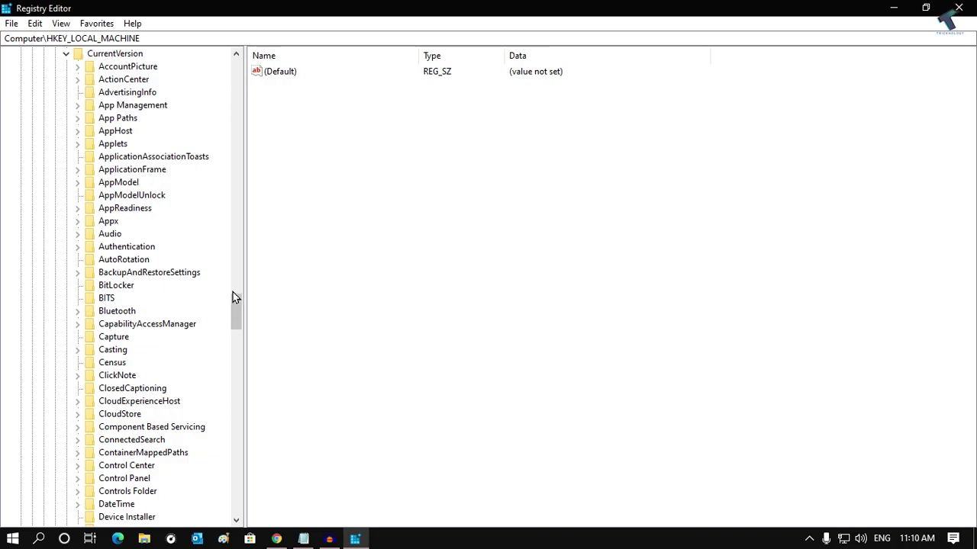
left_click_drag(236, 305, 236, 390)
left_click(134, 275)
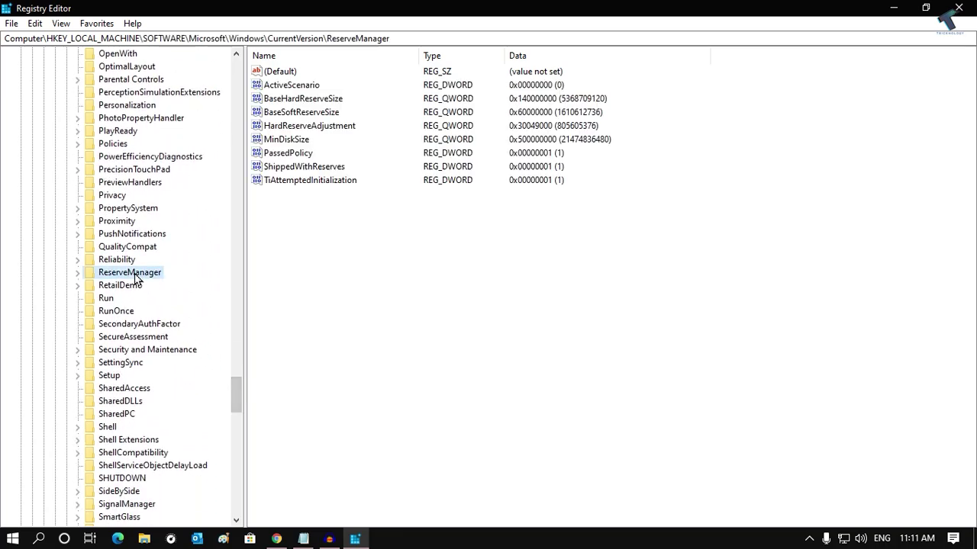
Open the ShippedWithReserves value editor and move it near the window centre.
left_click(321, 174)
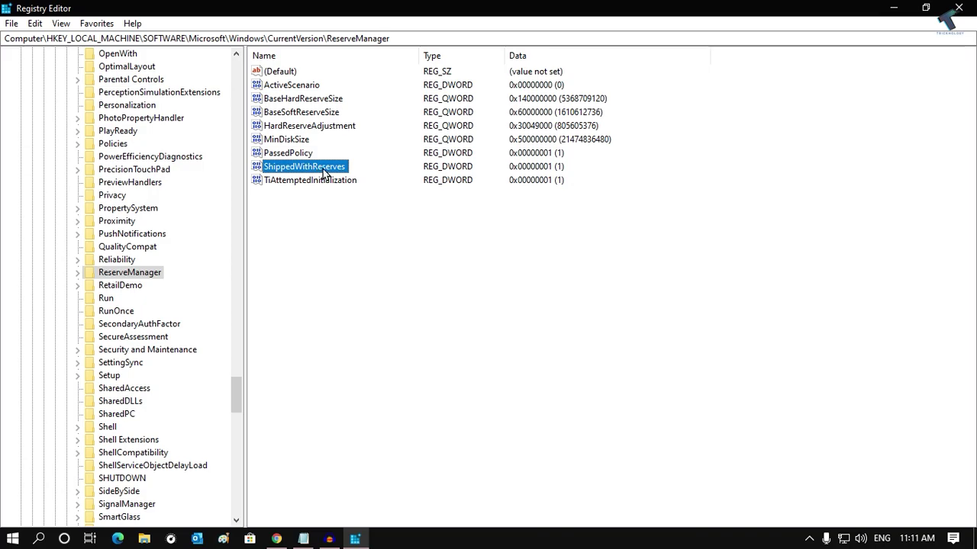
double_click(322, 174)
left_click_drag(157, 74, 285, 110)
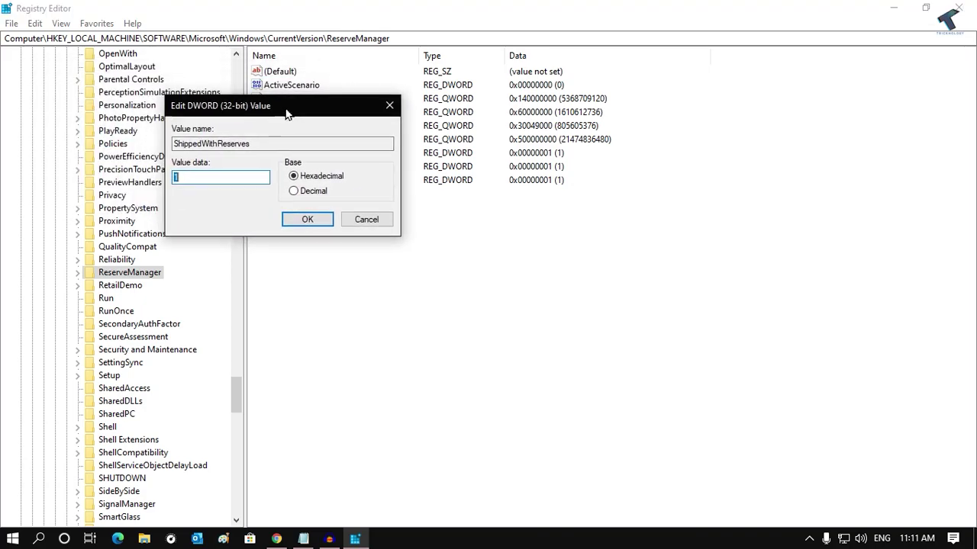
left_click(388, 109)
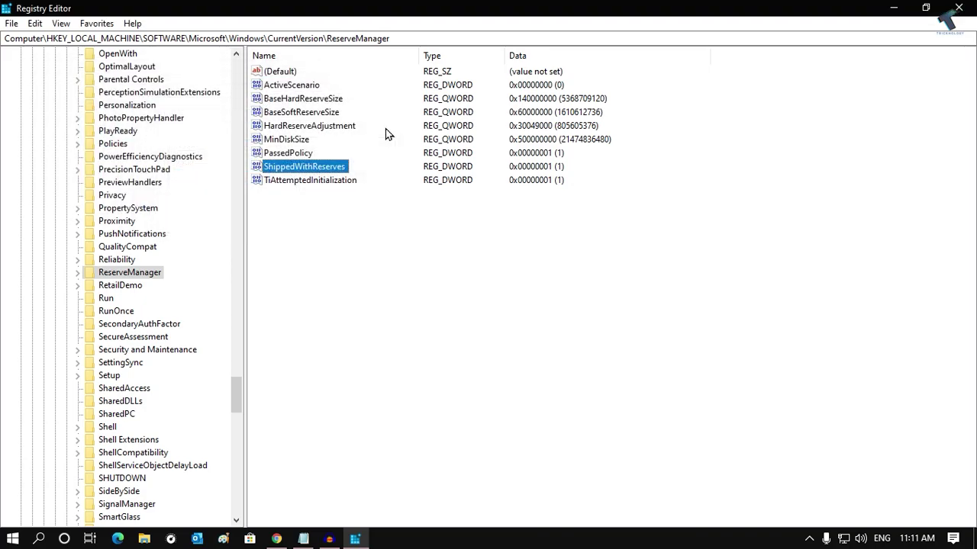
double_click(333, 175)
left_click(265, 71)
double_click(322, 168)
left_click_drag(182, 73, 319, 180)
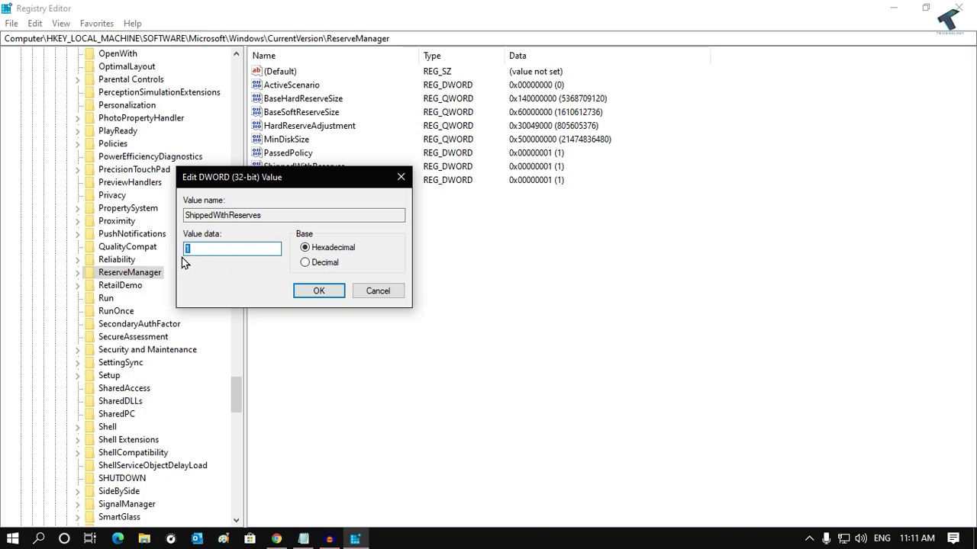
Set ShippedWithReserves value data to 0, confirm, and close Registry Editor.
type("0")
left_click_drag(252, 175, 383, 139)
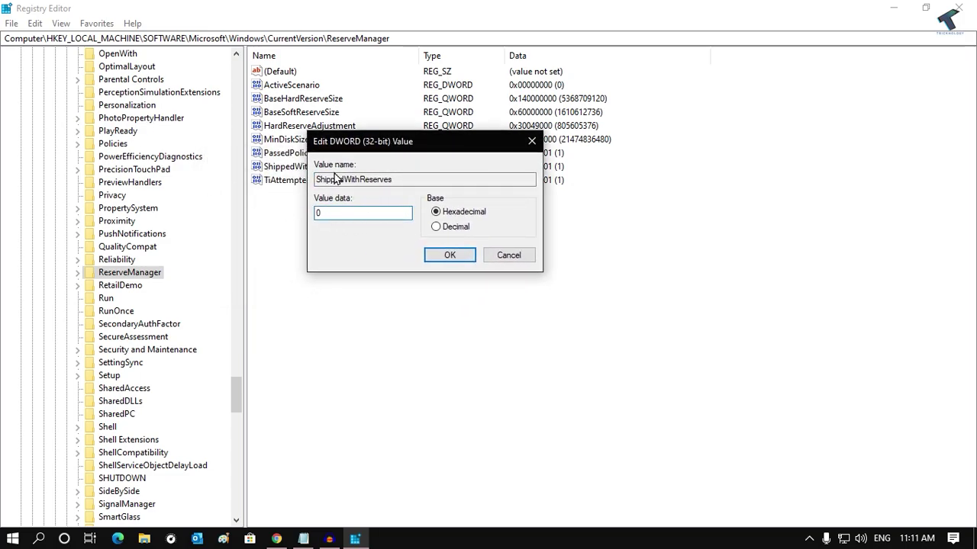
double_click(356, 218)
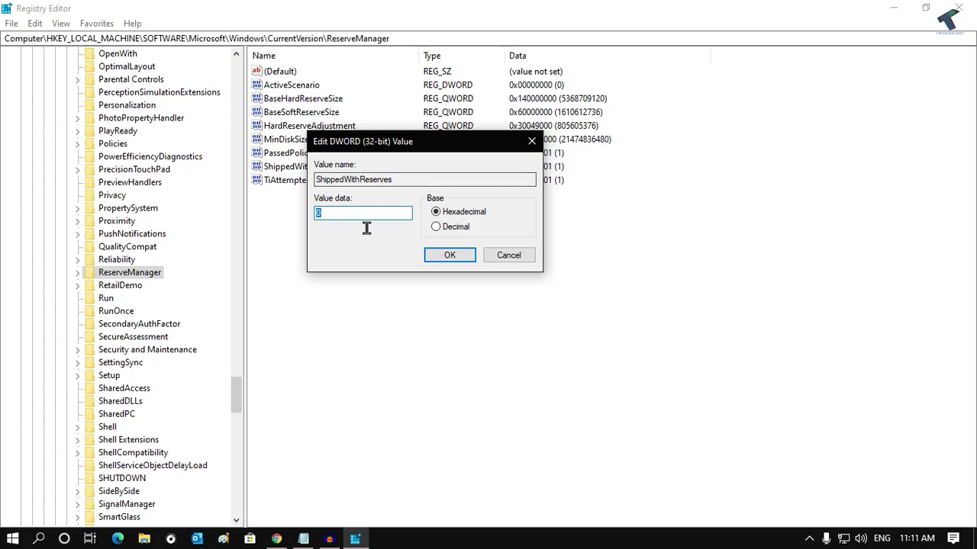
type("1")
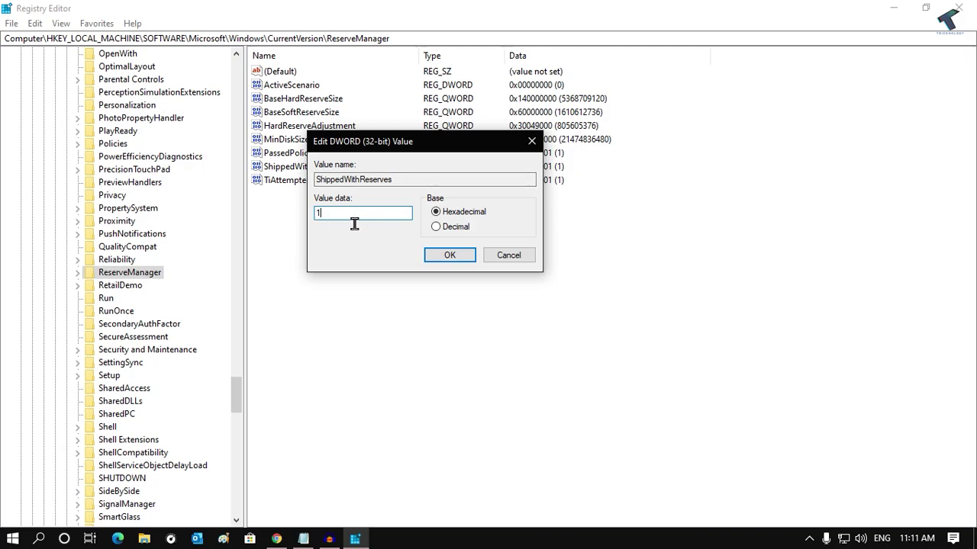
double_click(356, 219)
type("0")
left_click(449, 255)
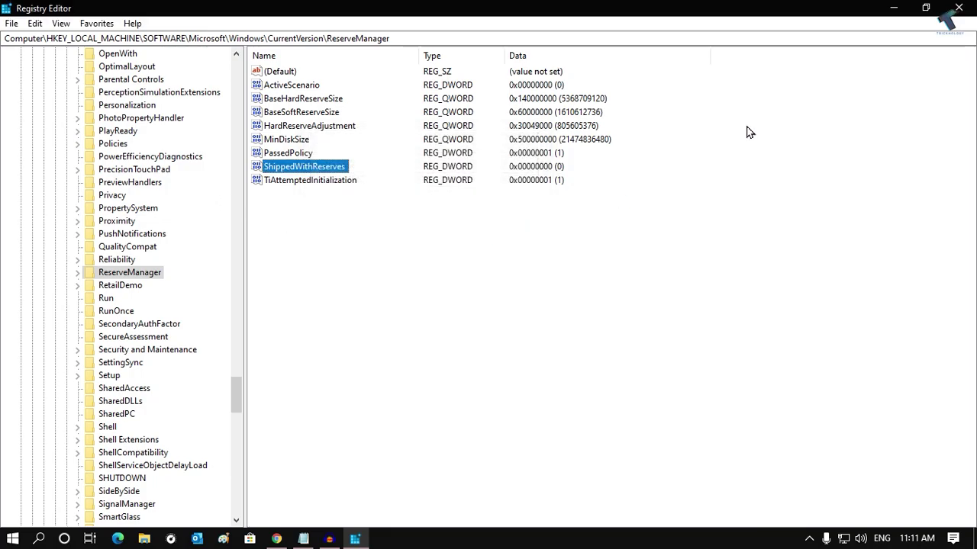
left_click(954, 7)
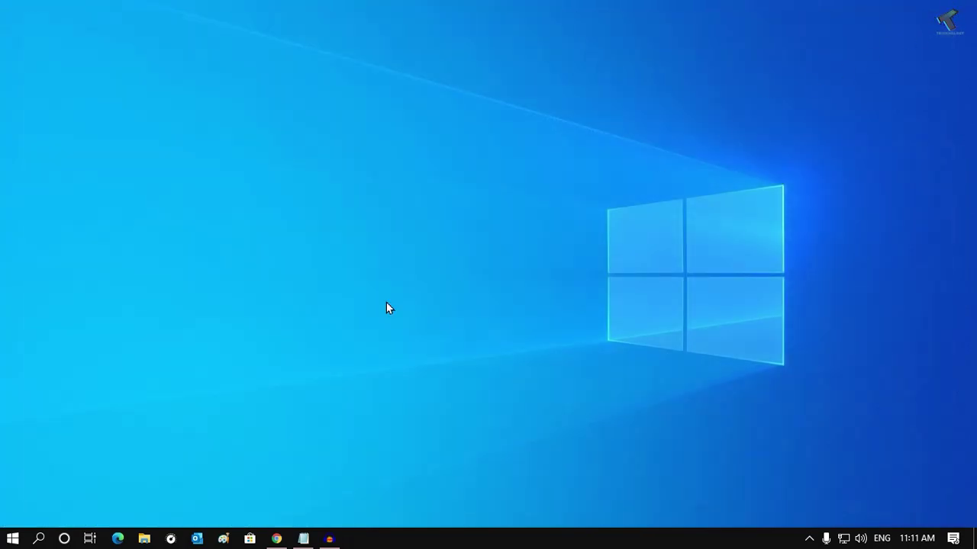
right_click(592, 210)
left_click(623, 254)
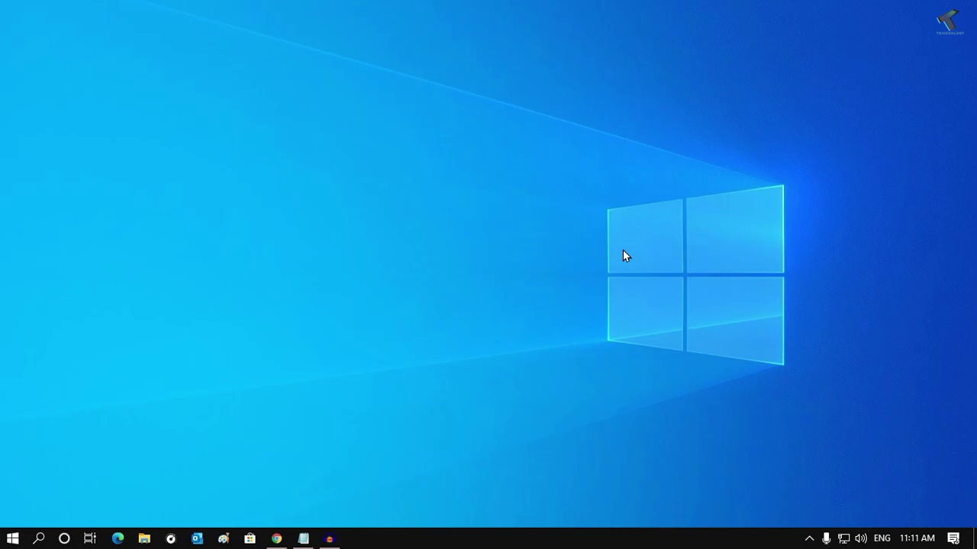